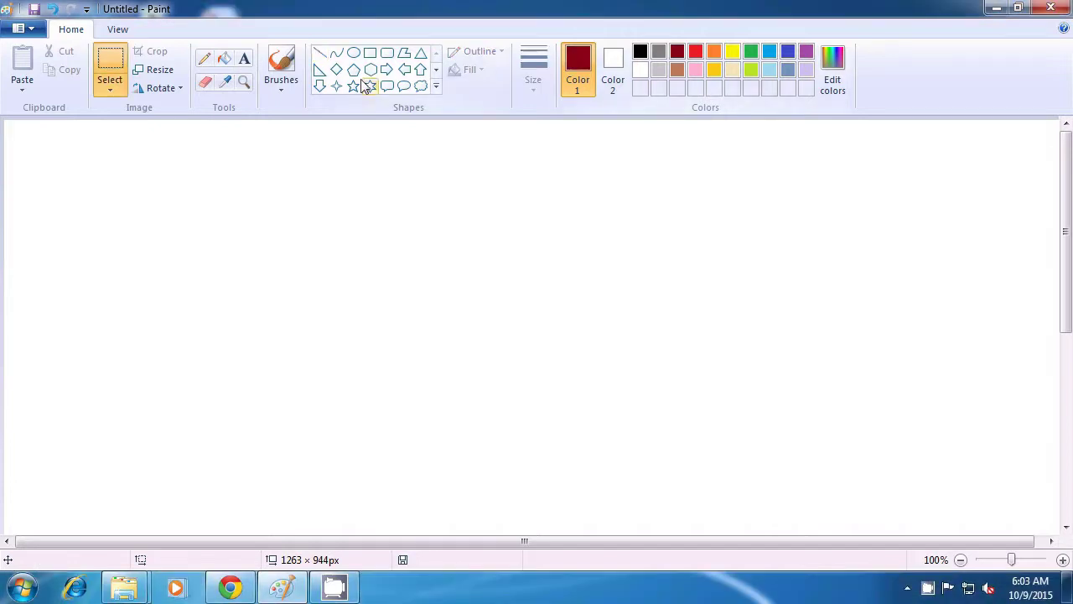
- With the Line tool in dark red, draw a large triangle across the middle of the canvas, its left side spanning about 89 × 169 px
{"action": "left_click", "coordinate": [321, 55]}
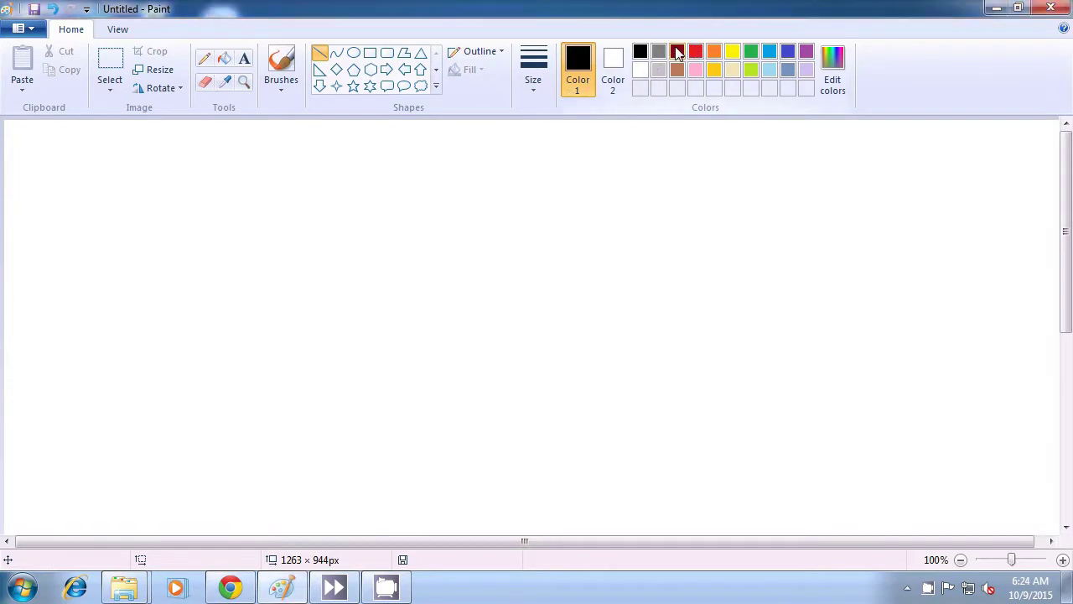
{"action": "left_click", "coordinate": [677, 53]}
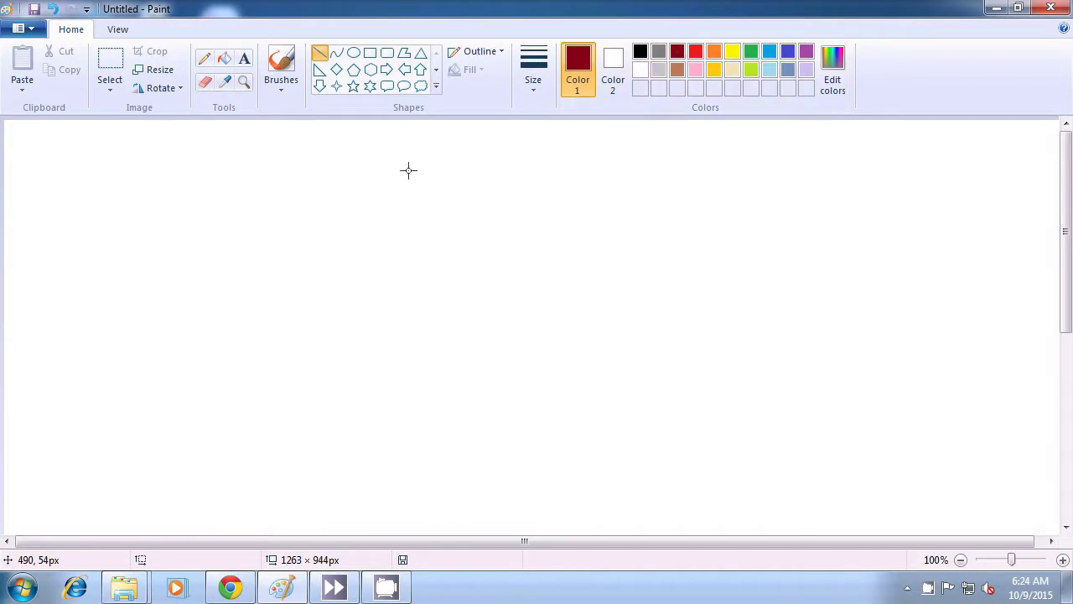
{"action": "left_click_drag", "start_coordinate": [363, 229], "coordinate": [290, 371]}
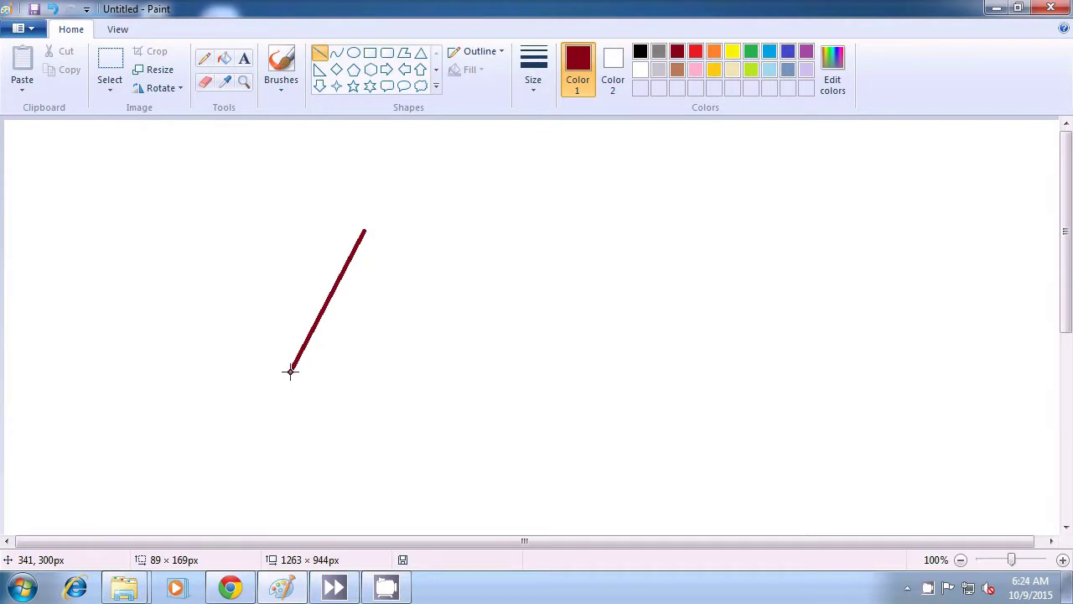
{"action": "left_click_drag", "start_coordinate": [290, 371], "coordinate": [290, 371]}
{"action": "left_click", "coordinate": [226, 351]}
{"action": "left_click_drag", "start_coordinate": [364, 230], "coordinate": [648, 305]}
{"action": "left_click", "coordinate": [734, 303]}
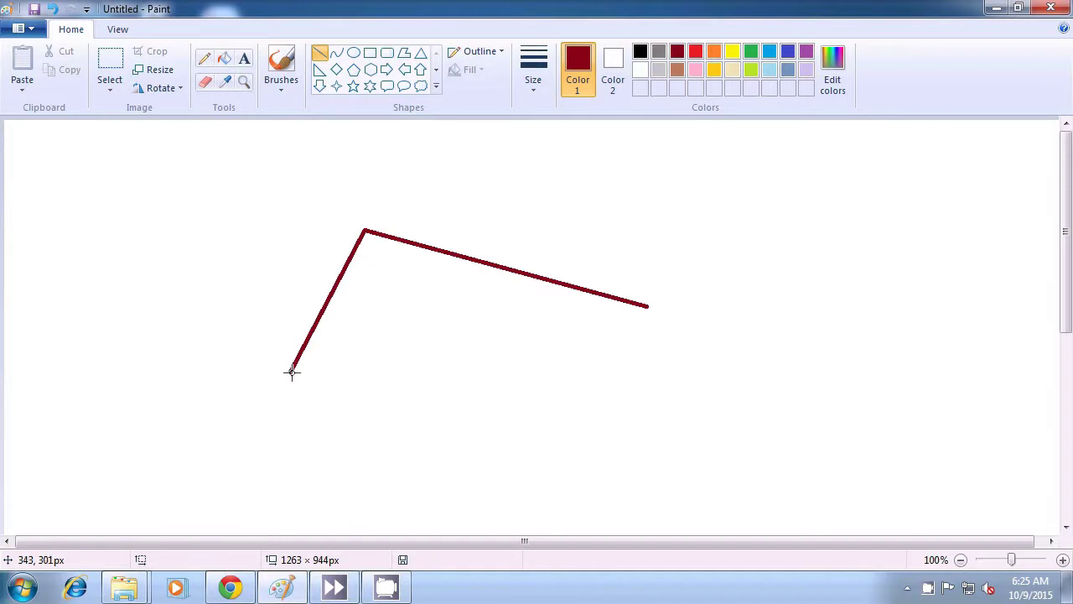
{"action": "left_click_drag", "start_coordinate": [290, 370], "coordinate": [645, 308]}
{"action": "left_click", "coordinate": [752, 315]}
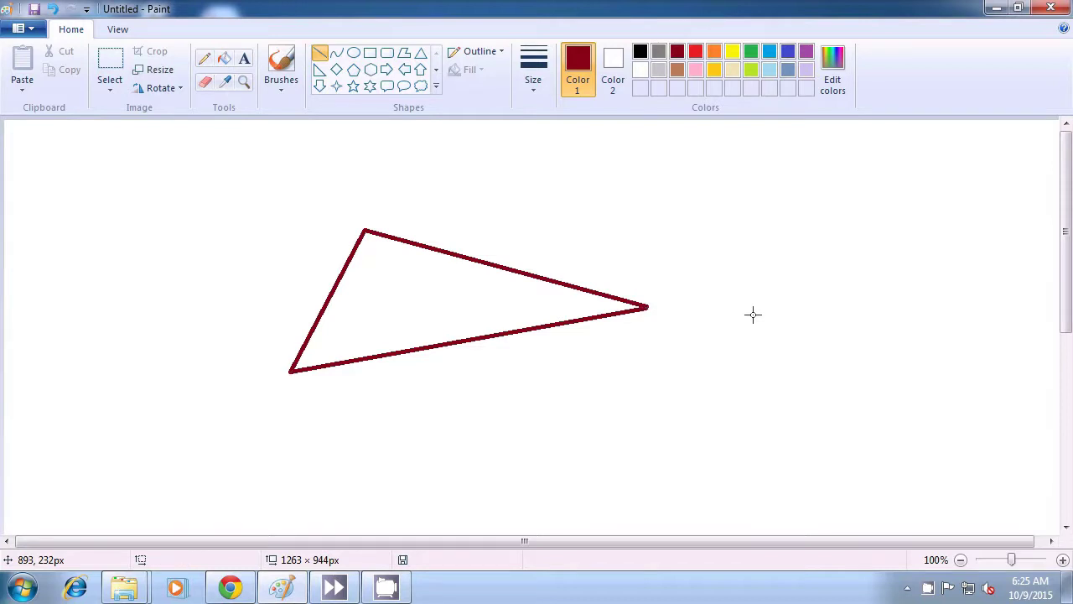
- Draw an indigo triangle overlapping the left end of the dark red triangle, its right side spanning about 37 × 130 px
{"action": "left_click", "coordinate": [787, 55]}
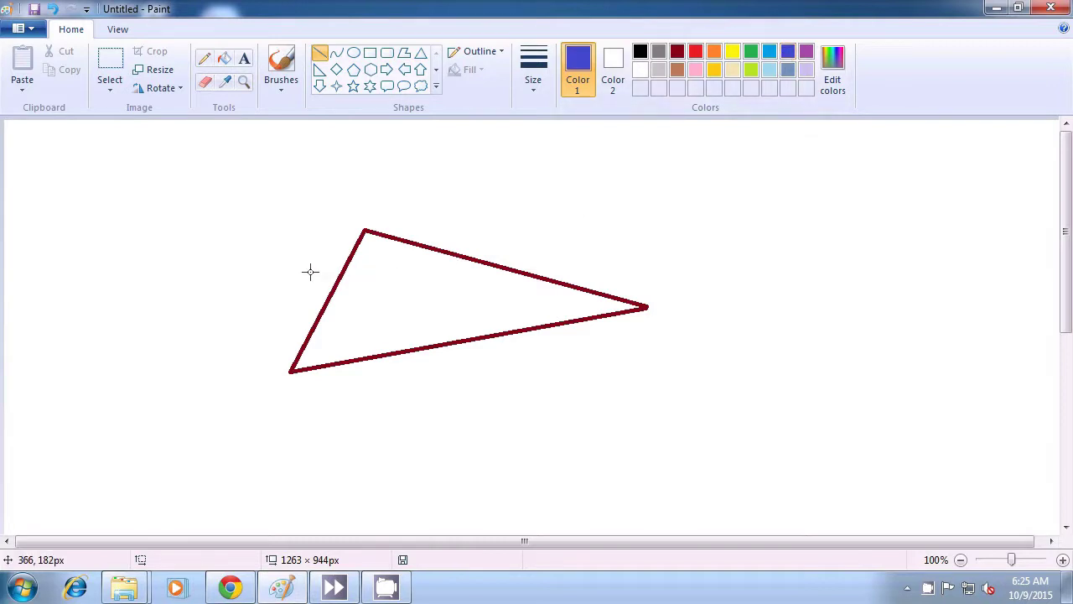
{"action": "left_click_drag", "start_coordinate": [291, 255], "coordinate": [359, 411]}
{"action": "left_click", "coordinate": [418, 402]}
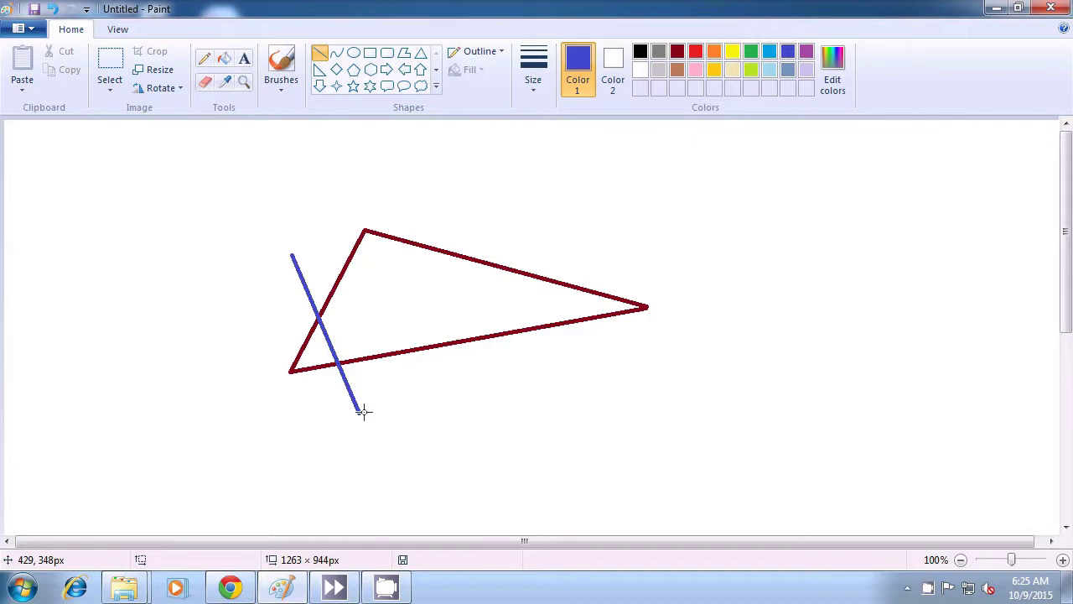
{"action": "left_click_drag", "start_coordinate": [359, 411], "coordinate": [389, 305]}
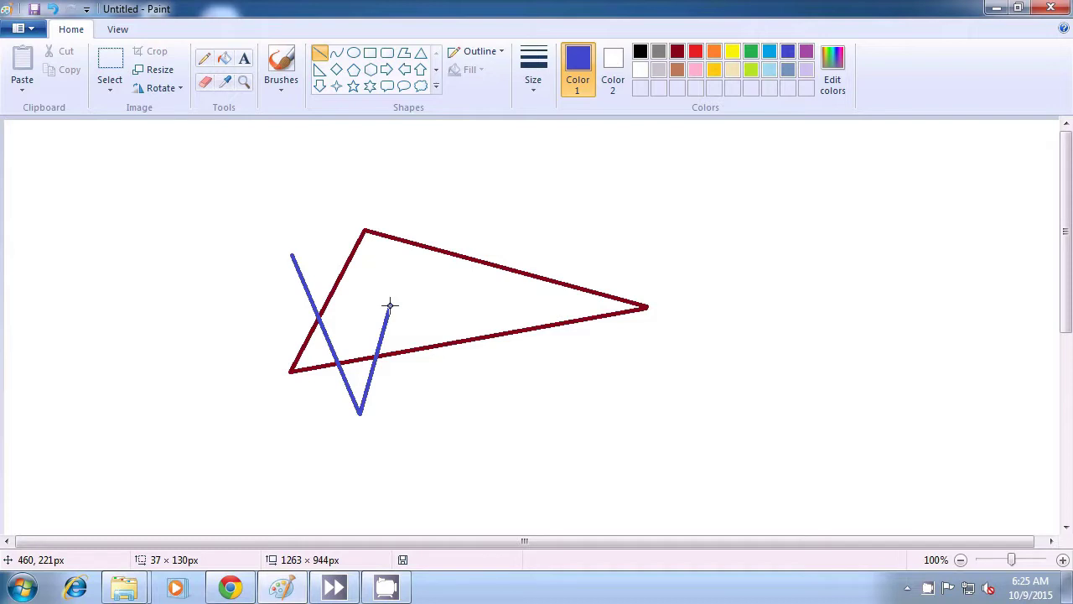
{"action": "left_click", "coordinate": [411, 291]}
{"action": "left_click_drag", "start_coordinate": [292, 253], "coordinate": [389, 306]}
{"action": "left_click", "coordinate": [520, 375]}
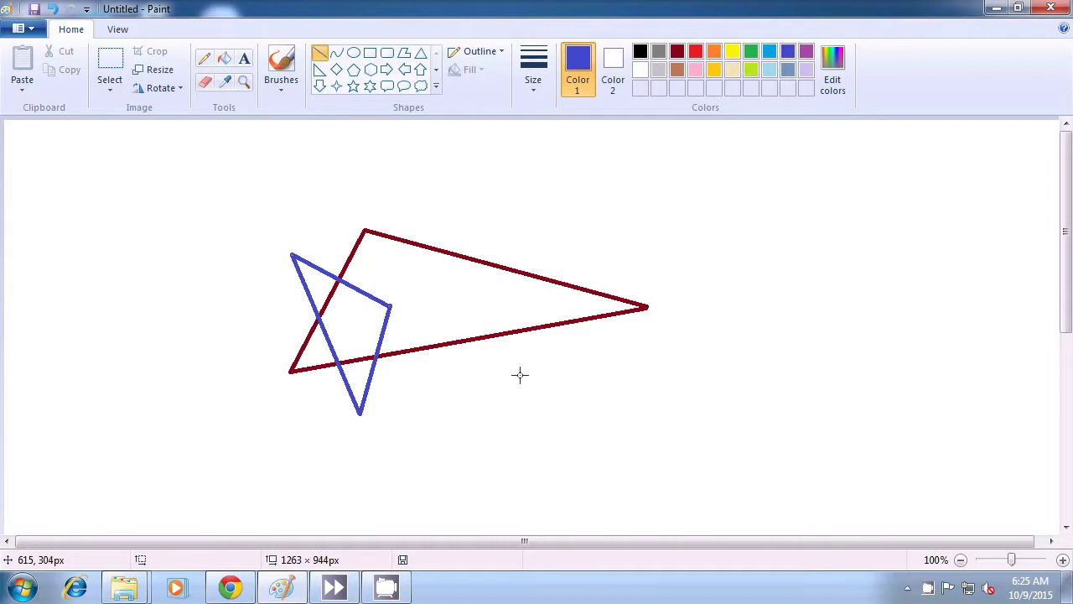
- Draw a narrow light turquoise triangle running from above the dark red triangle's upper side down into the indigo triangle
{"action": "left_click", "coordinate": [769, 69]}
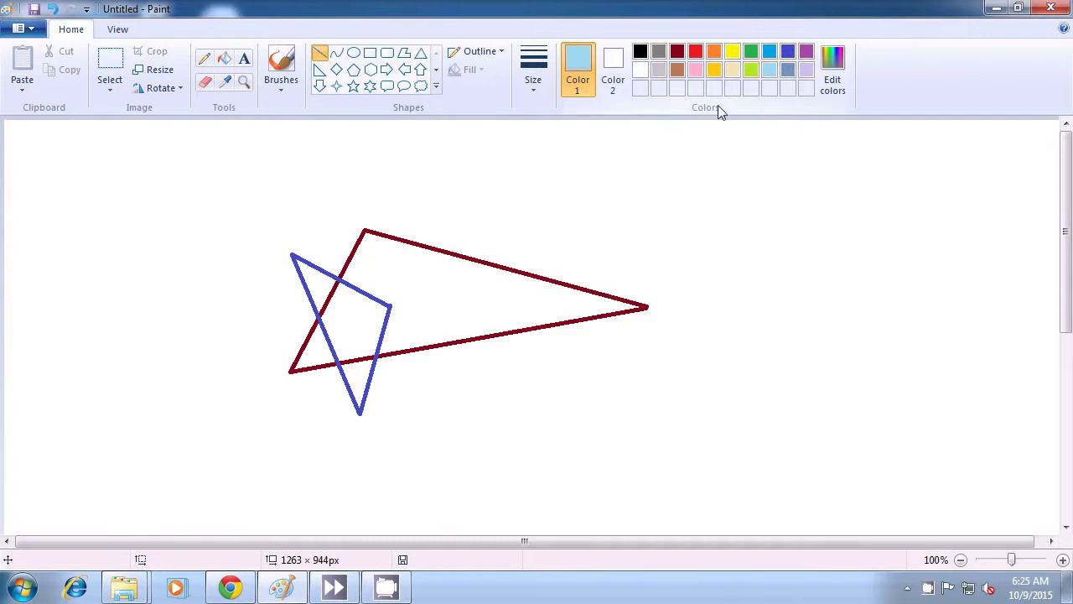
{"action": "left_click_drag", "start_coordinate": [472, 187], "coordinate": [501, 217]}
{"action": "left_click", "coordinate": [578, 194]}
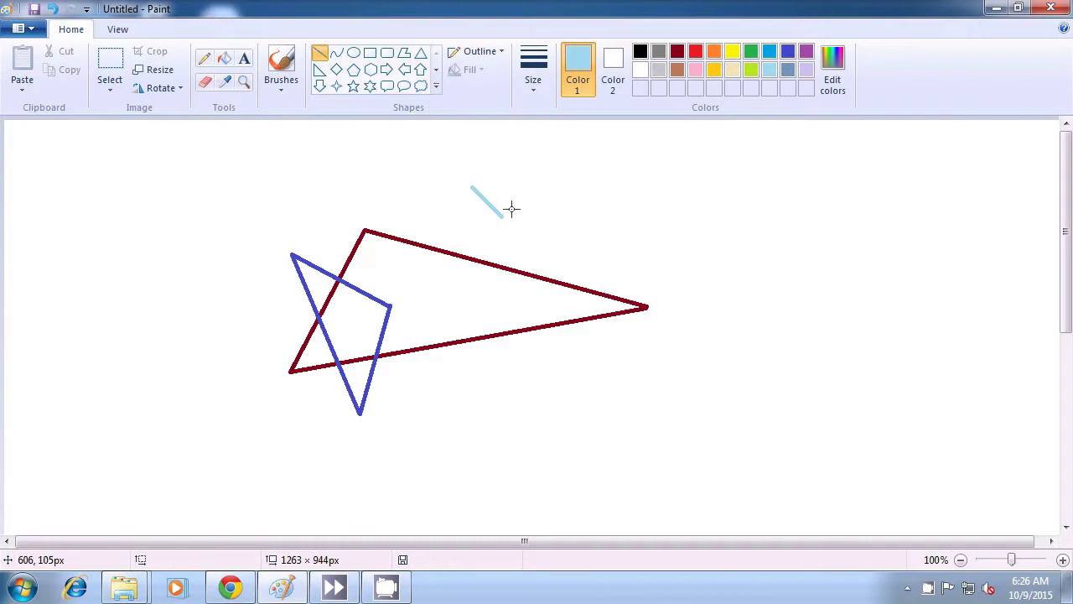
{"action": "left_click", "coordinate": [502, 216]}
{"action": "left_click_drag", "start_coordinate": [501, 218], "coordinate": [355, 308]}
{"action": "left_click", "coordinate": [380, 188]}
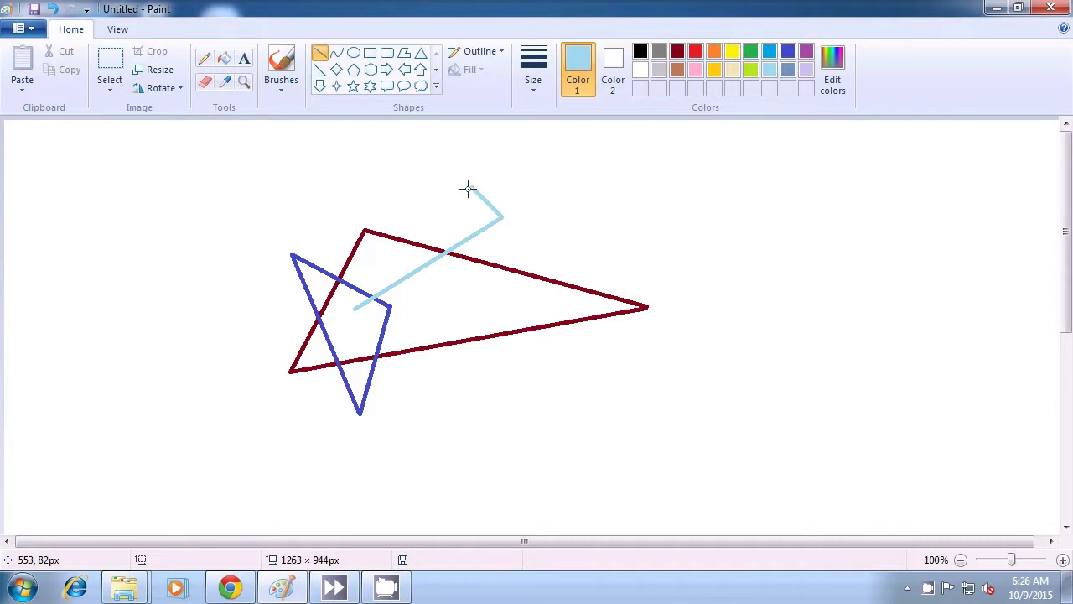
{"action": "left_click_drag", "start_coordinate": [471, 188], "coordinate": [354, 307]}
{"action": "left_click", "coordinate": [582, 204]}
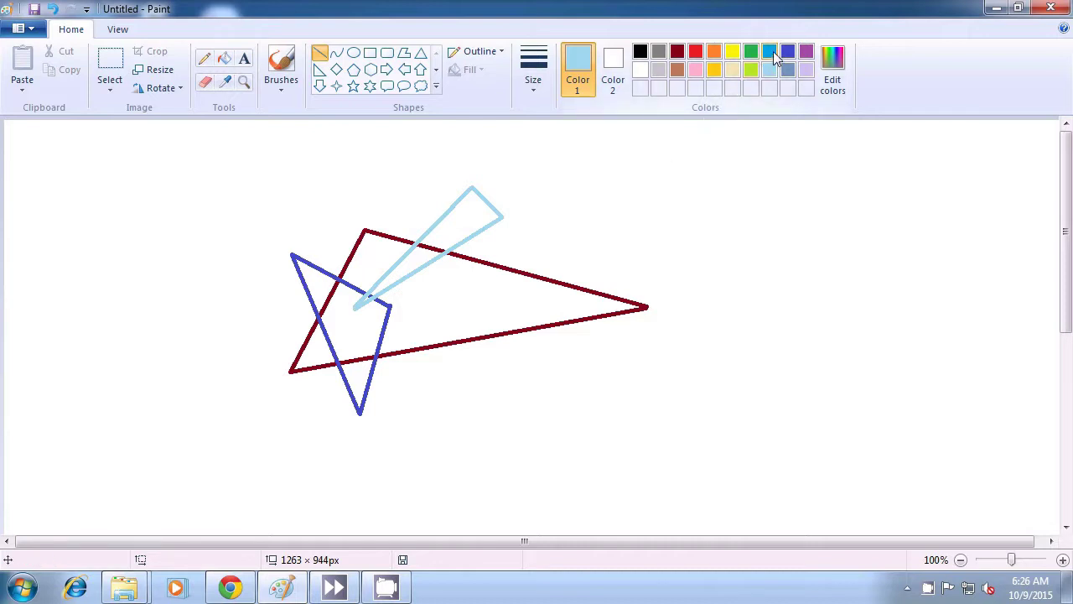
- Draw a second indigo triangle crossing the dark red triangle's upper side near its right tip, with a base about 74 px wide
{"action": "left_click", "coordinate": [769, 52]}
{"action": "left_click", "coordinate": [805, 53]}
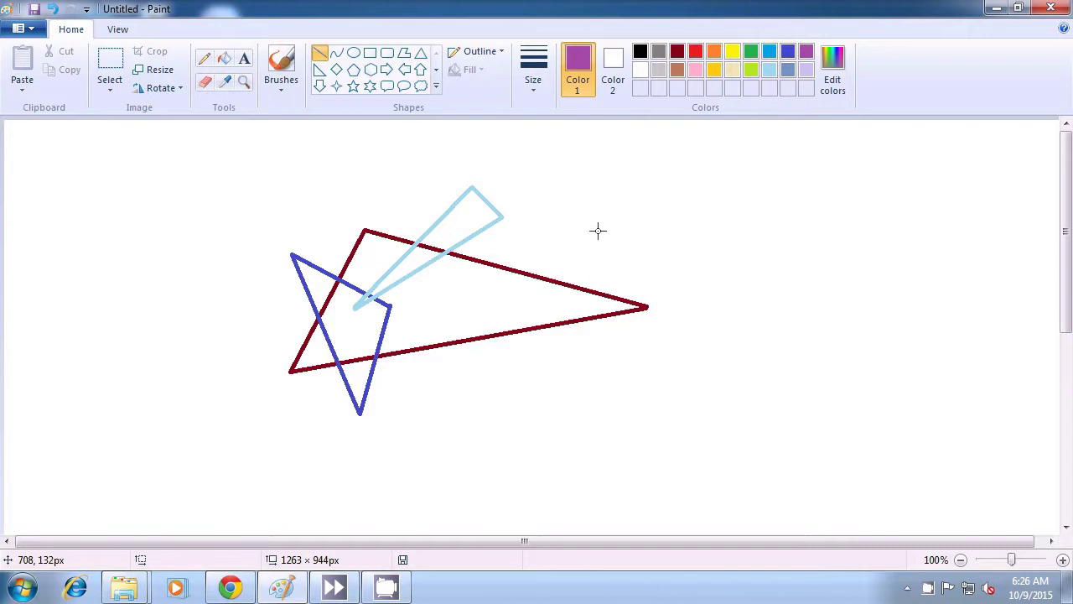
{"action": "left_click_drag", "start_coordinate": [607, 206], "coordinate": [541, 303]}
{"action": "left_click", "coordinate": [789, 51]}
{"action": "left_click", "coordinate": [646, 204]}
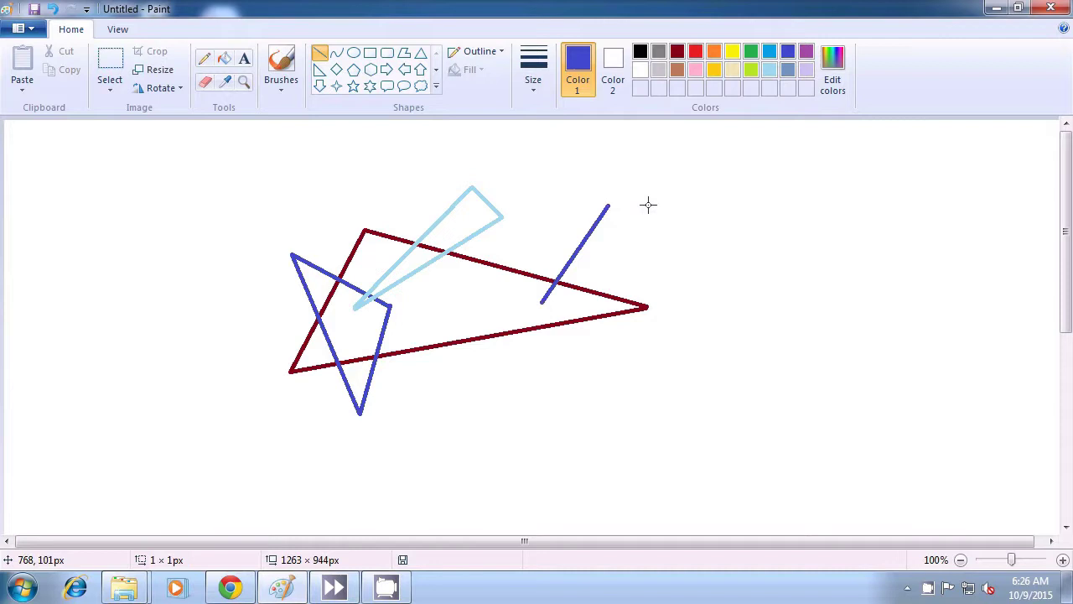
{"action": "left_click_drag", "start_coordinate": [610, 204], "coordinate": [603, 301]}
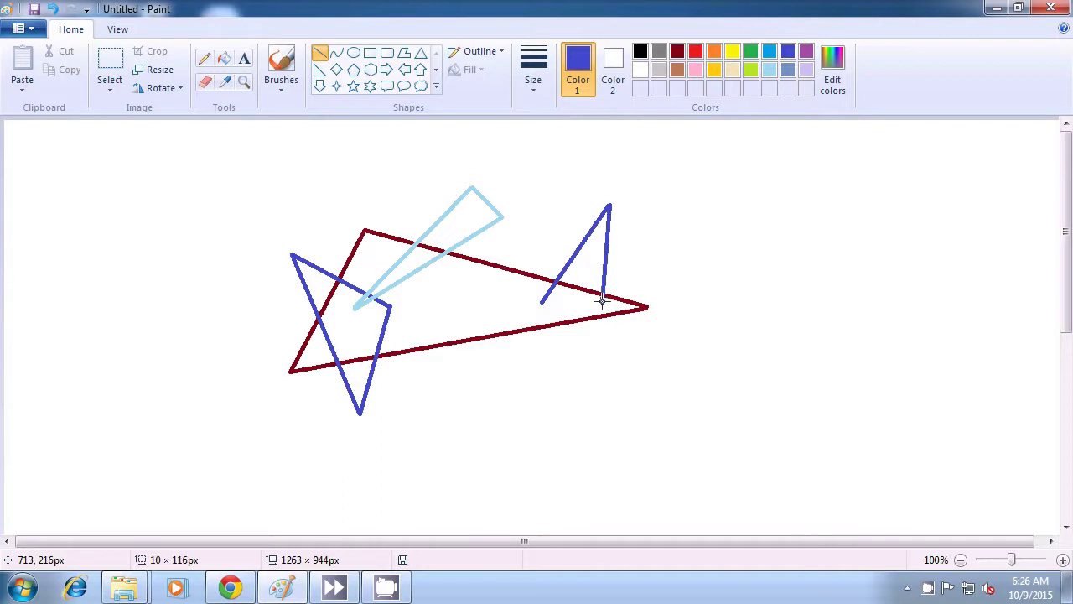
{"action": "left_click", "coordinate": [664, 233]}
{"action": "left_click_drag", "start_coordinate": [542, 302], "coordinate": [606, 302]}
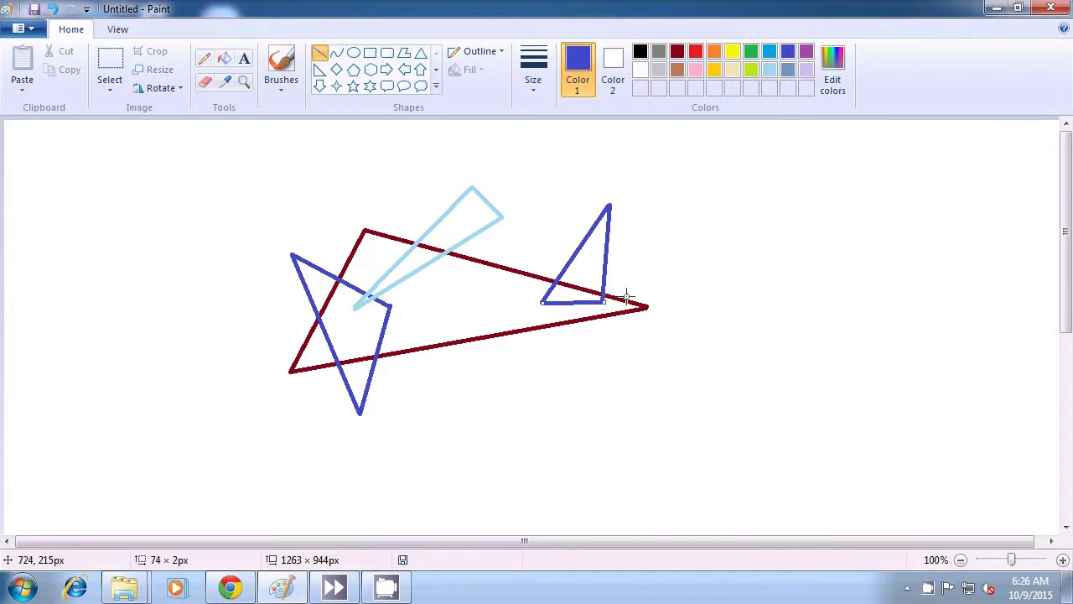
{"action": "left_click", "coordinate": [722, 237]}
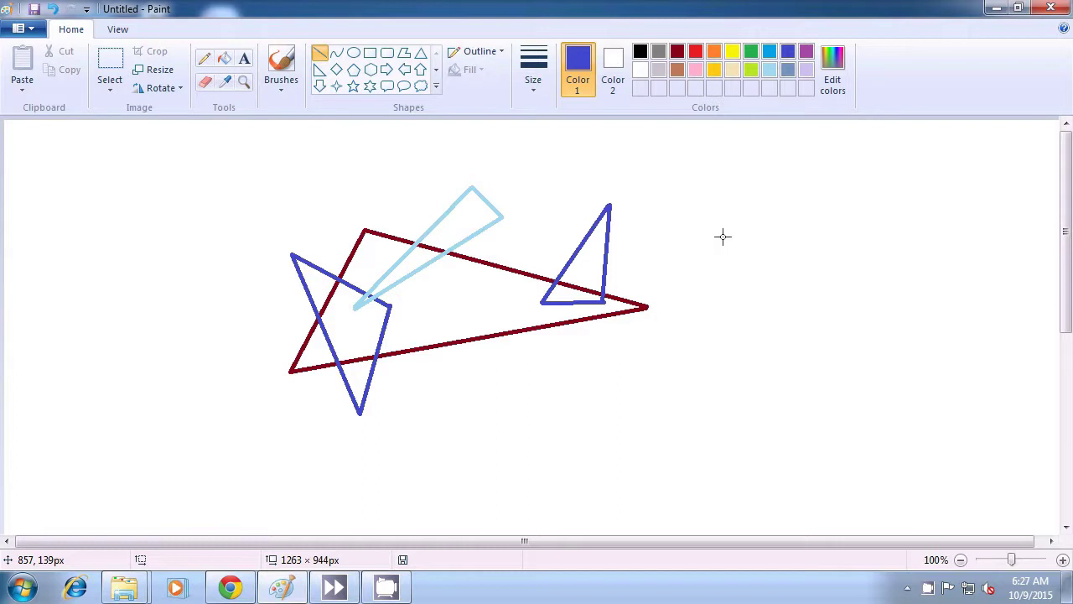
- Draw a lime triangle crossing the middle of the dark red triangle's lower side, with a vertical left side
{"action": "left_click", "coordinate": [755, 69]}
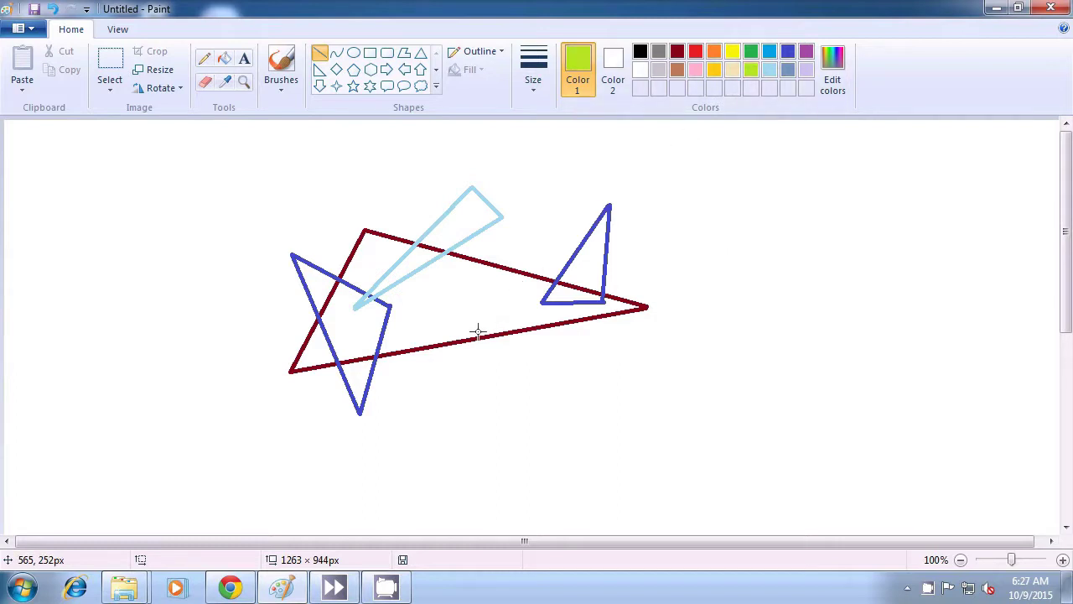
{"action": "left_click_drag", "start_coordinate": [457, 319], "coordinate": [458, 415]}
{"action": "left_click", "coordinate": [536, 411]}
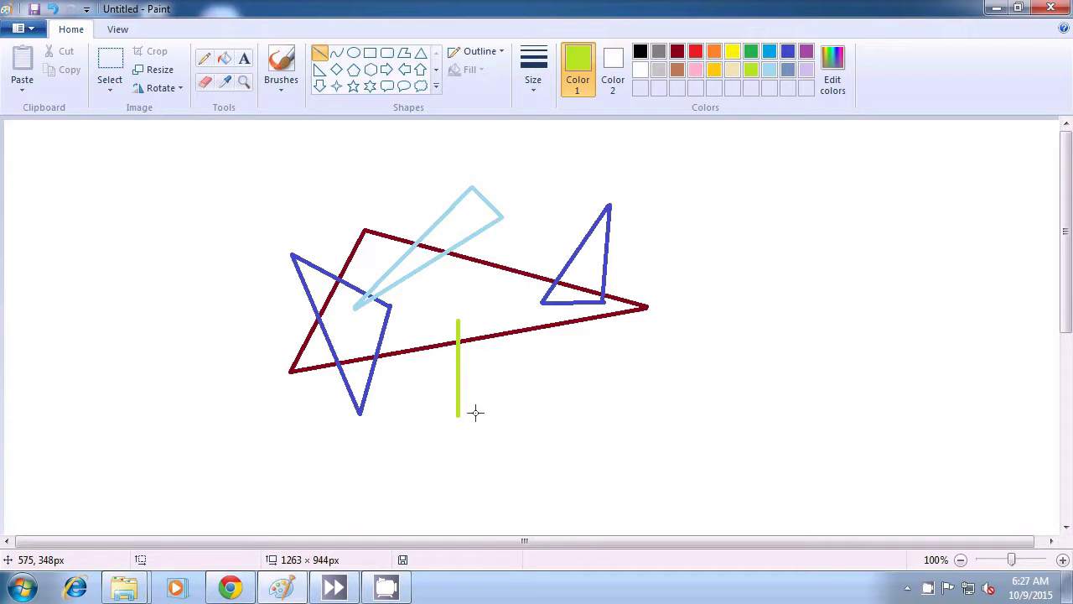
{"action": "left_click_drag", "start_coordinate": [458, 414], "coordinate": [549, 349]}
{"action": "left_click", "coordinate": [623, 343]}
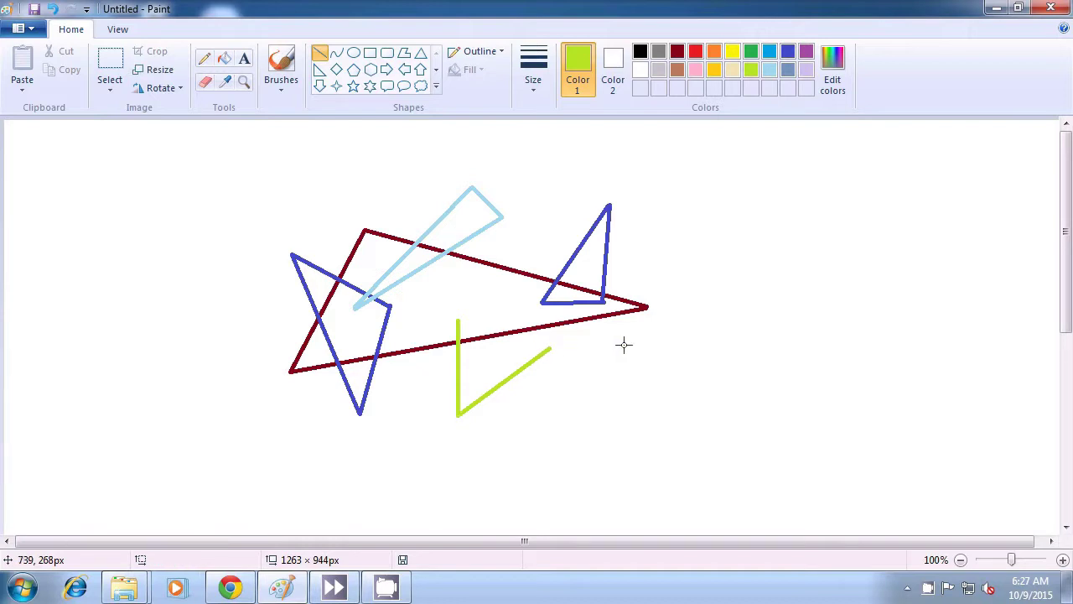
{"action": "left_click_drag", "start_coordinate": [552, 347], "coordinate": [457, 319]}
{"action": "left_click", "coordinate": [717, 319]}
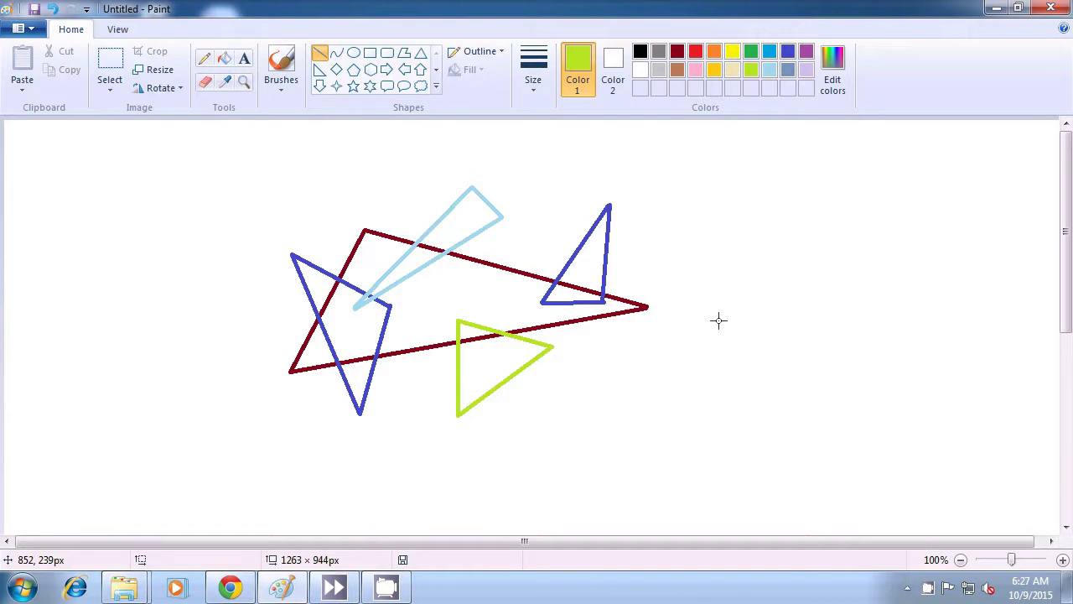
- Draw a small black triangle below the dark red triangle, overlapping the lime triangle's left side, its left side spanning about 16 × 58 px
{"action": "left_click", "coordinate": [641, 53]}
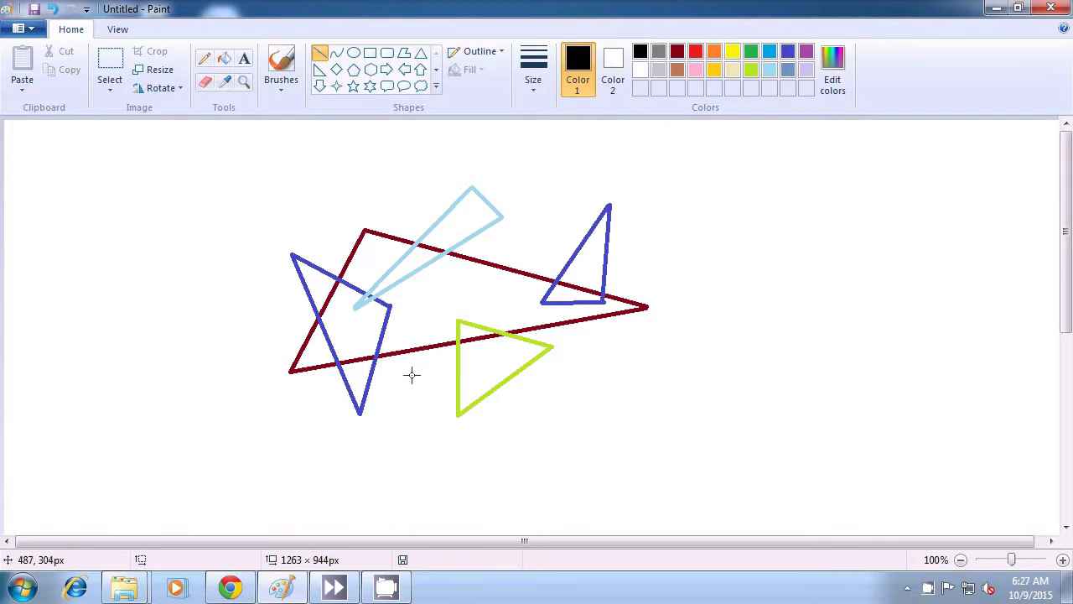
{"action": "left_click_drag", "start_coordinate": [405, 371], "coordinate": [417, 420]}
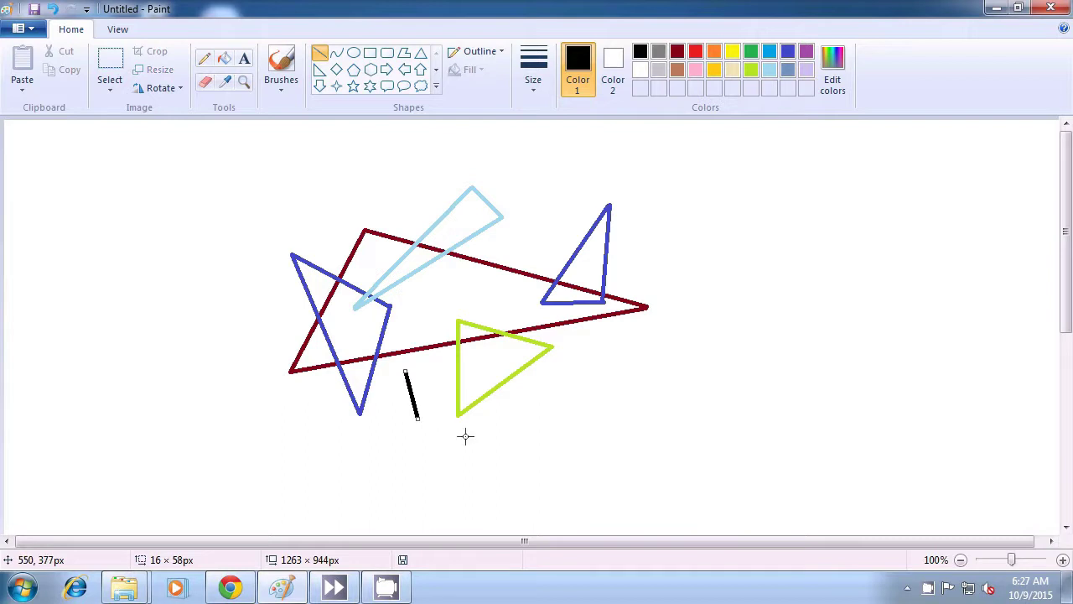
{"action": "left_click_drag", "start_coordinate": [417, 417], "coordinate": [472, 378]}
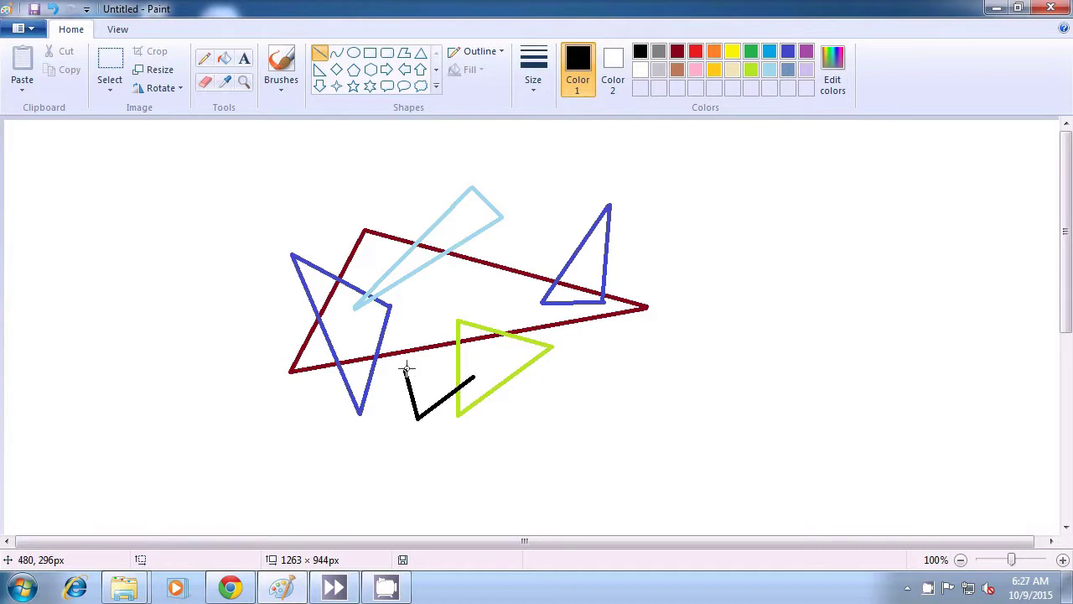
{"action": "left_click_drag", "start_coordinate": [405, 369], "coordinate": [472, 378]}
{"action": "left_click", "coordinate": [591, 380]}
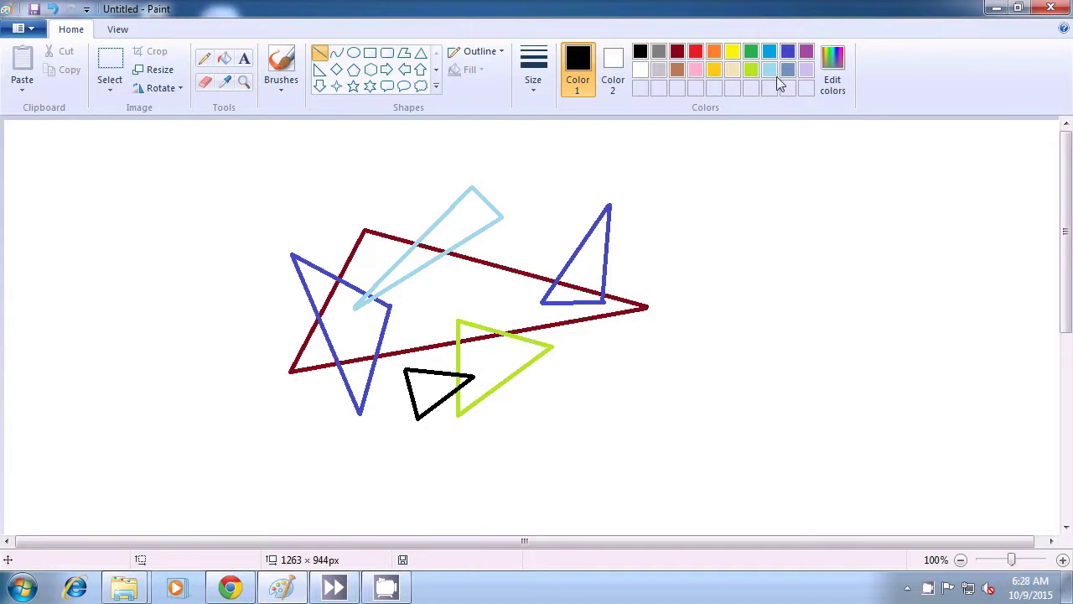
- Draw a small green triangle overlapping the upper end of the light turquoise triangle, its shortest side spanning about 23 × 24 px
{"action": "left_click", "coordinate": [750, 53]}
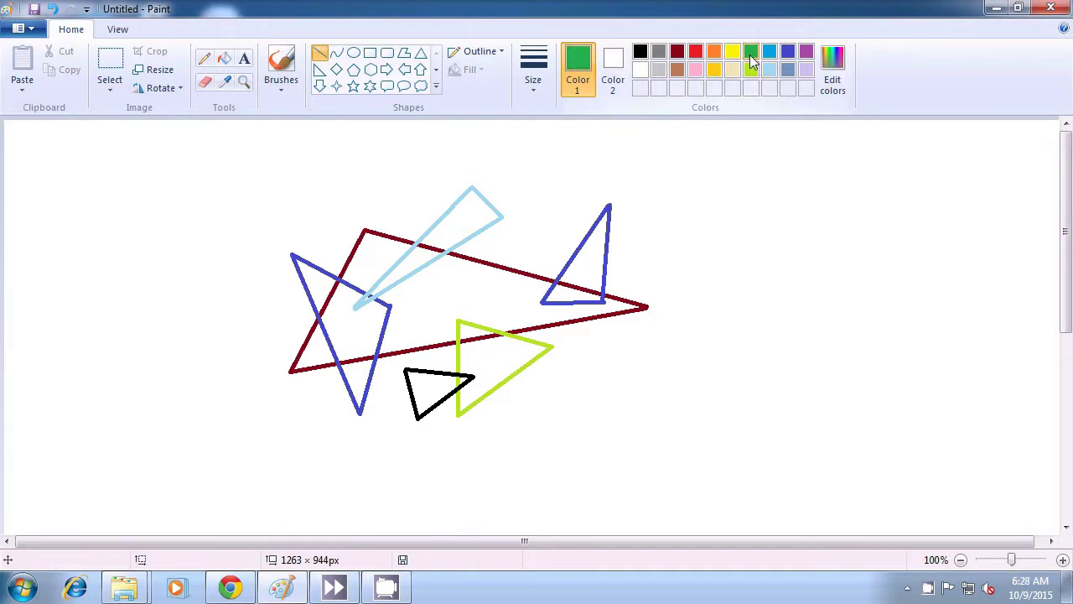
{"action": "left_click_drag", "start_coordinate": [449, 223], "coordinate": [467, 203]}
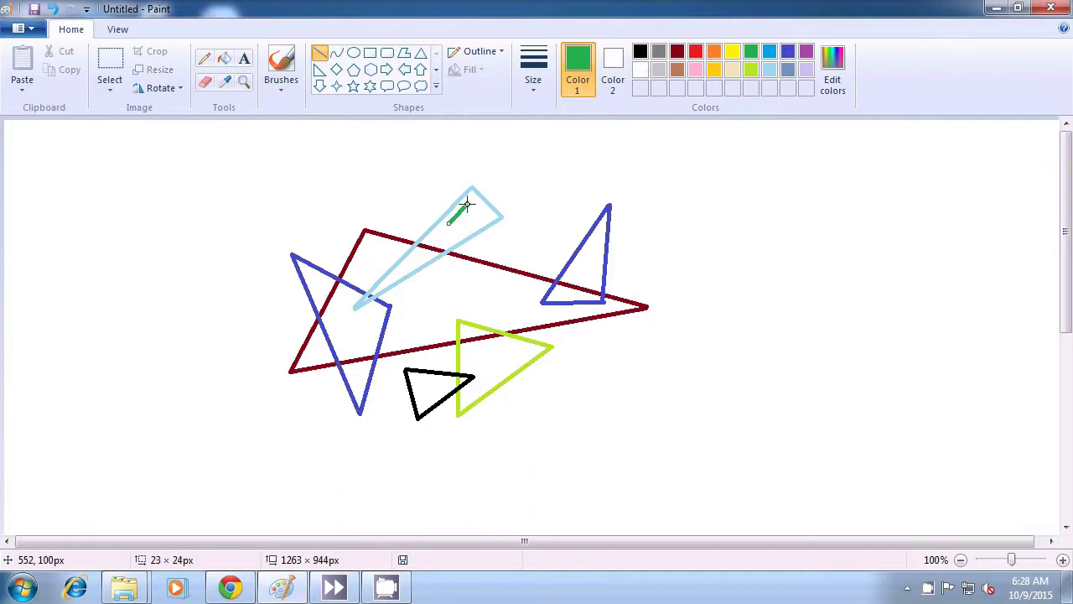
{"action": "left_click", "coordinate": [560, 169]}
{"action": "left_click_drag", "start_coordinate": [449, 222], "coordinate": [407, 187]}
{"action": "left_click", "coordinate": [599, 185]}
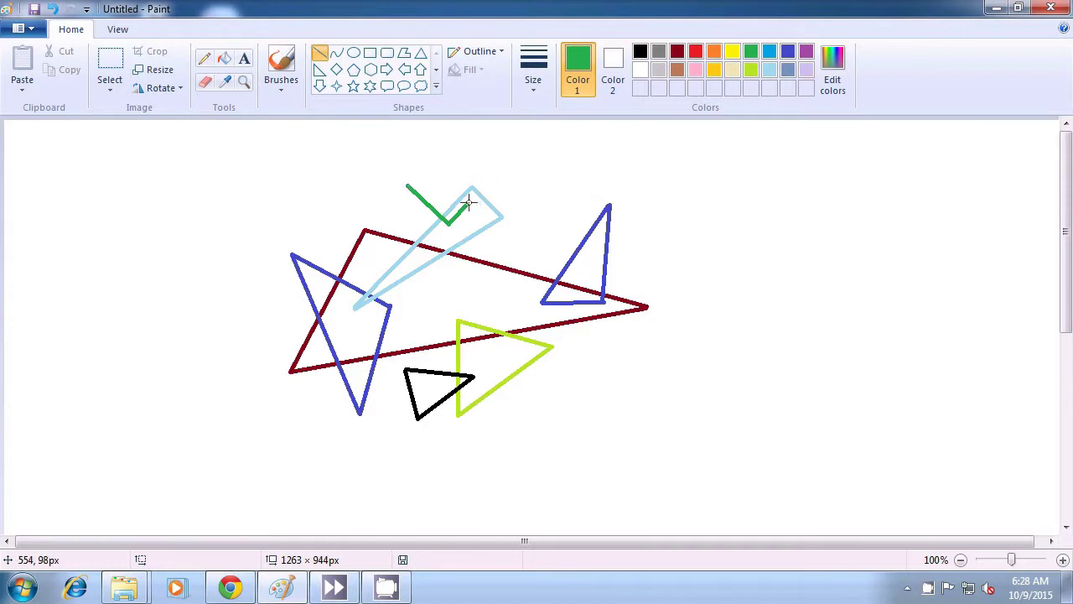
{"action": "left_click_drag", "start_coordinate": [468, 203], "coordinate": [409, 186]}
{"action": "left_click", "coordinate": [616, 188]}
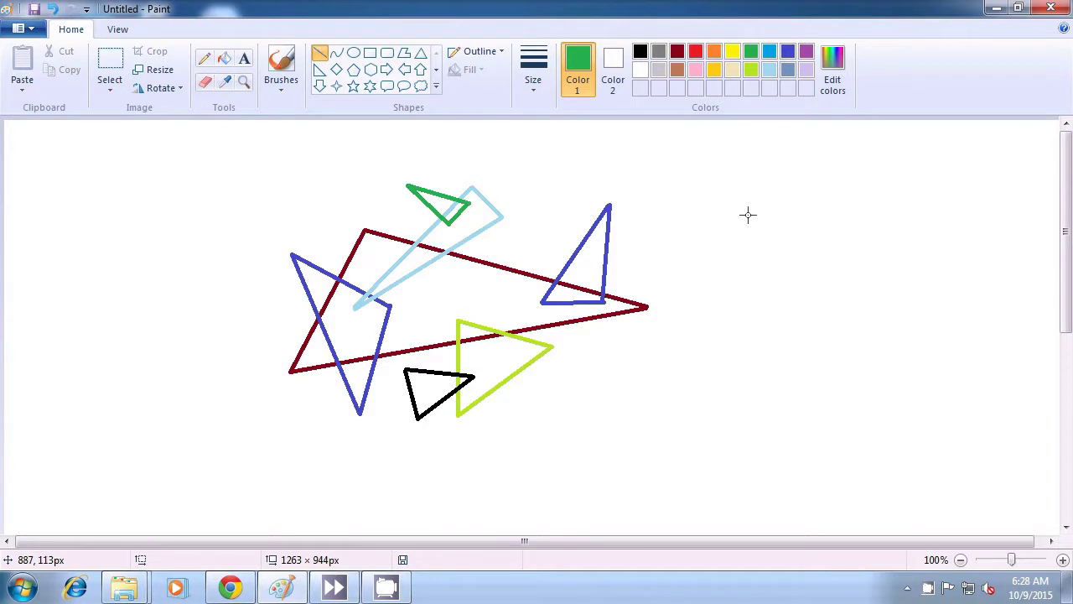
- Draw a small dark red triangle over the lower-left corner of the large triangle, overlapping the left indigo triangle
{"action": "left_click", "coordinate": [677, 53]}
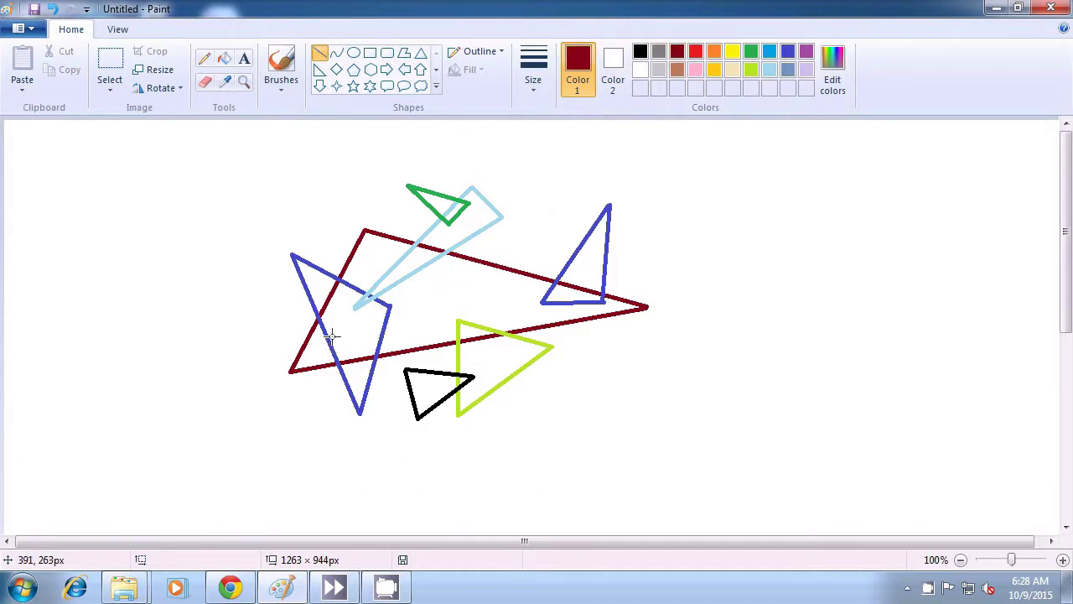
{"action": "left_click_drag", "start_coordinate": [333, 316], "coordinate": [359, 374]}
{"action": "left_click", "coordinate": [308, 391]}
{"action": "left_click_drag", "start_coordinate": [332, 316], "coordinate": [288, 397]}
{"action": "left_click", "coordinate": [250, 397]}
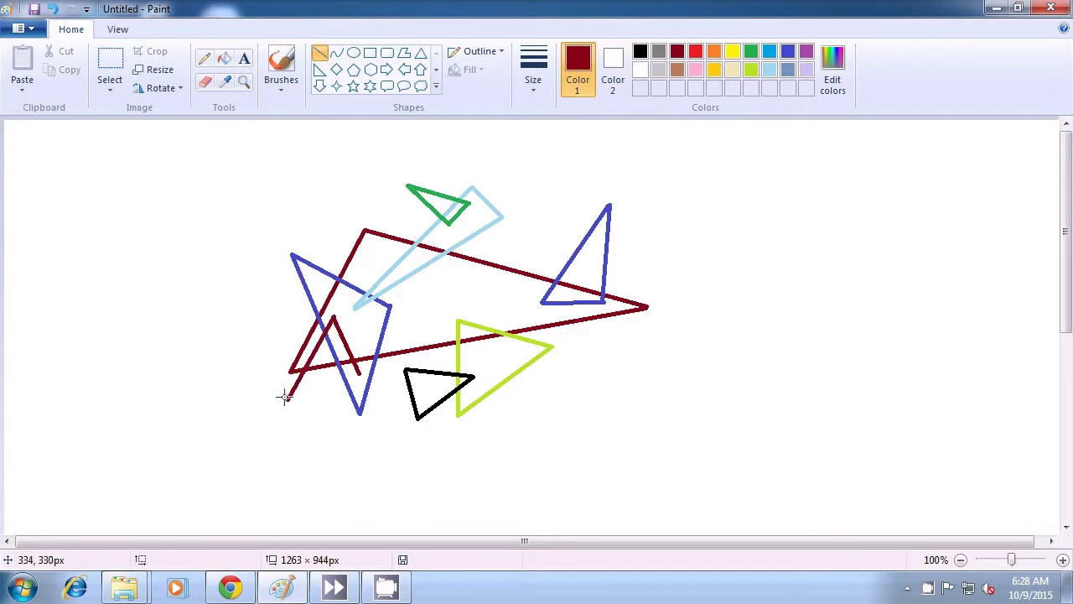
{"action": "left_click_drag", "start_coordinate": [287, 399], "coordinate": [359, 373]}
{"action": "left_click", "coordinate": [650, 392]}
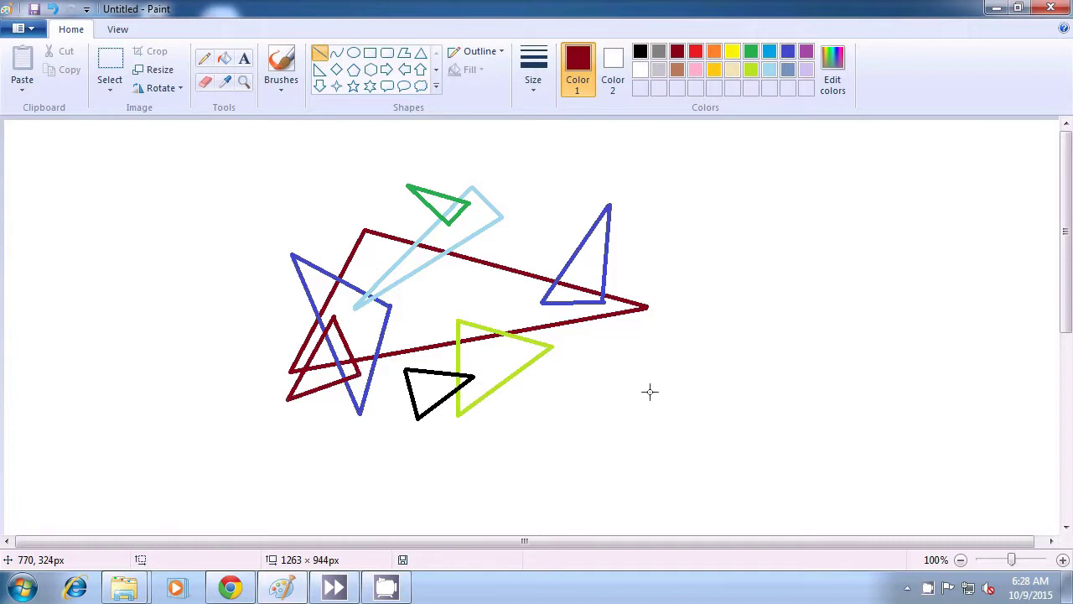